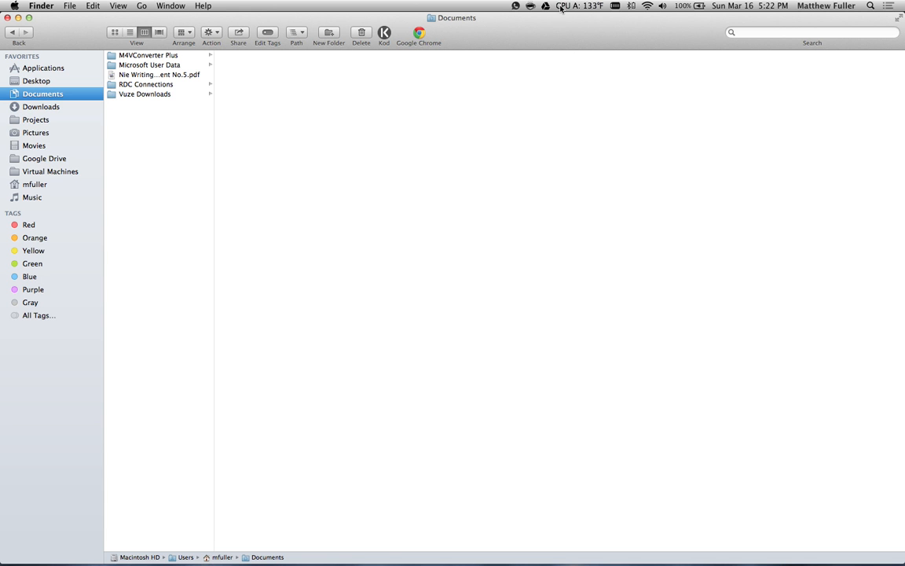
Search the system for "network", open the Network preferences and move their window to the middle of the screen.
{"action": "key", "text": "super+space"}
{"action": "key", "text": "BackSpace"}
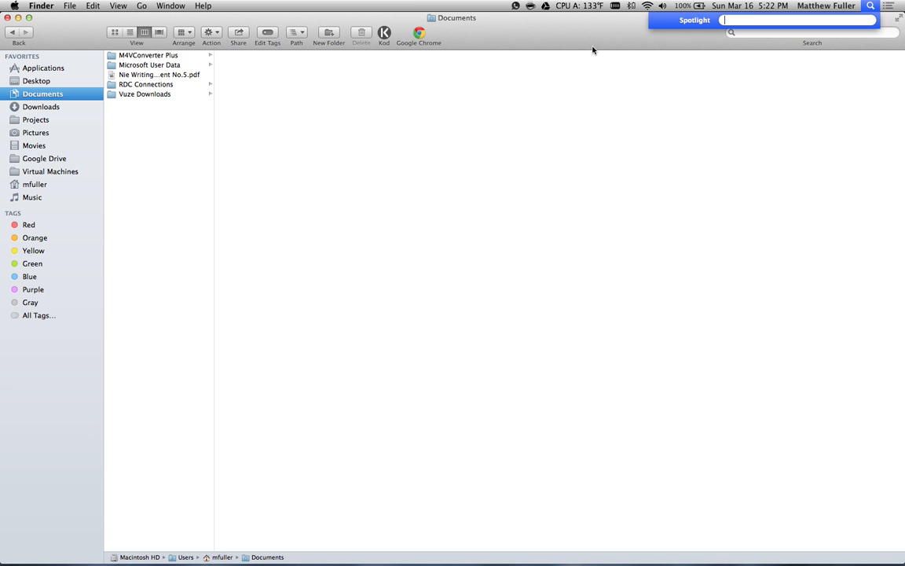
{"action": "type", "text": "network"}
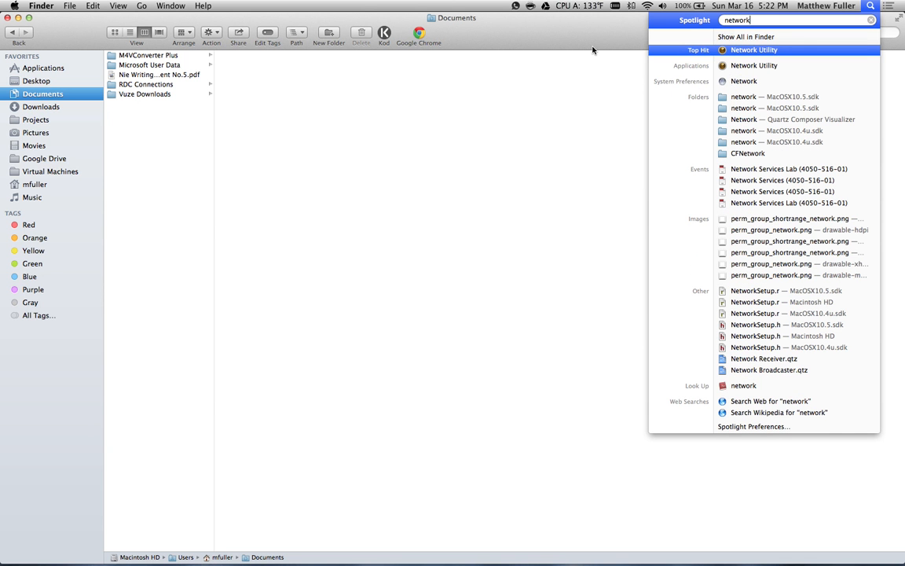
{"action": "left_click", "coordinate": [735, 81]}
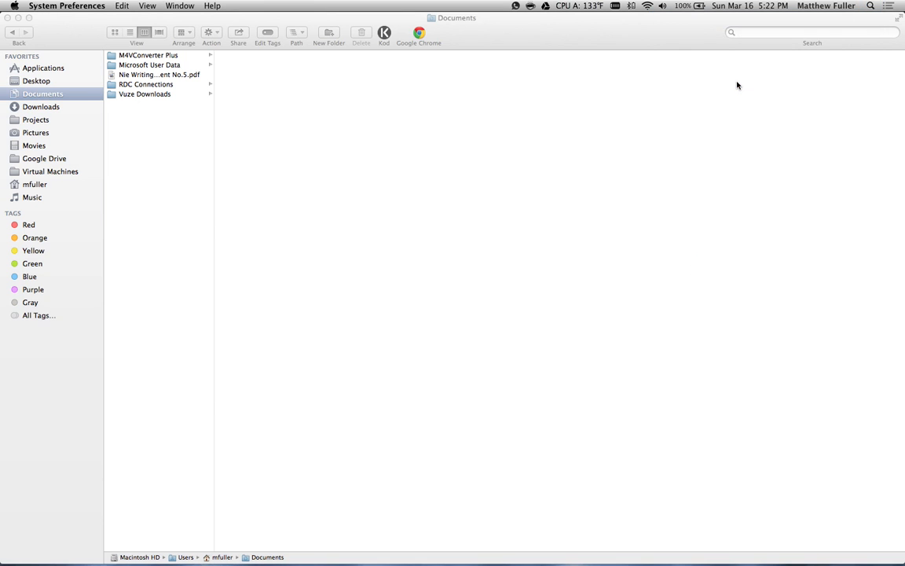
{"action": "left_click_drag", "start_coordinate": [426, 38], "coordinate": [453, 104]}
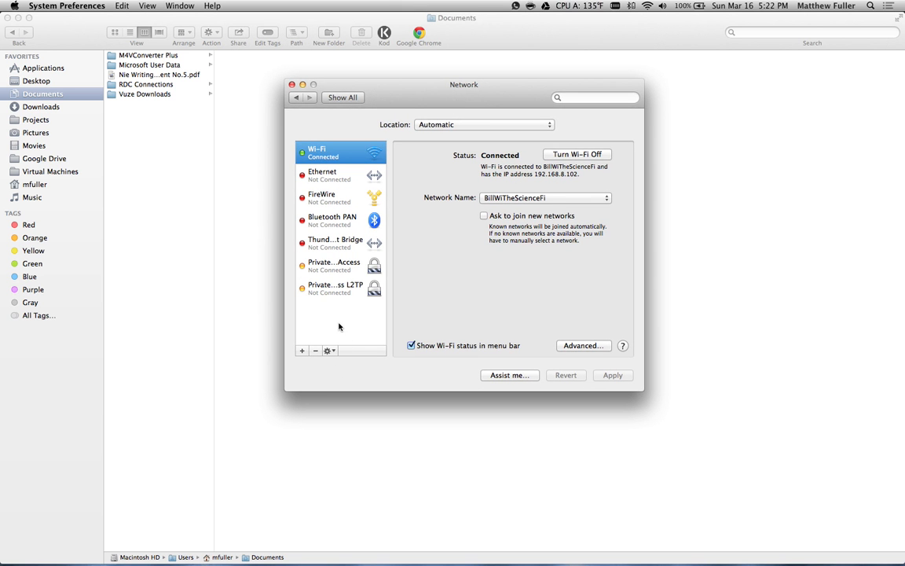
Create a new VPN network service of type L2TP over IPSec with the service name "VPN Test".
{"action": "left_click", "coordinate": [302, 351]}
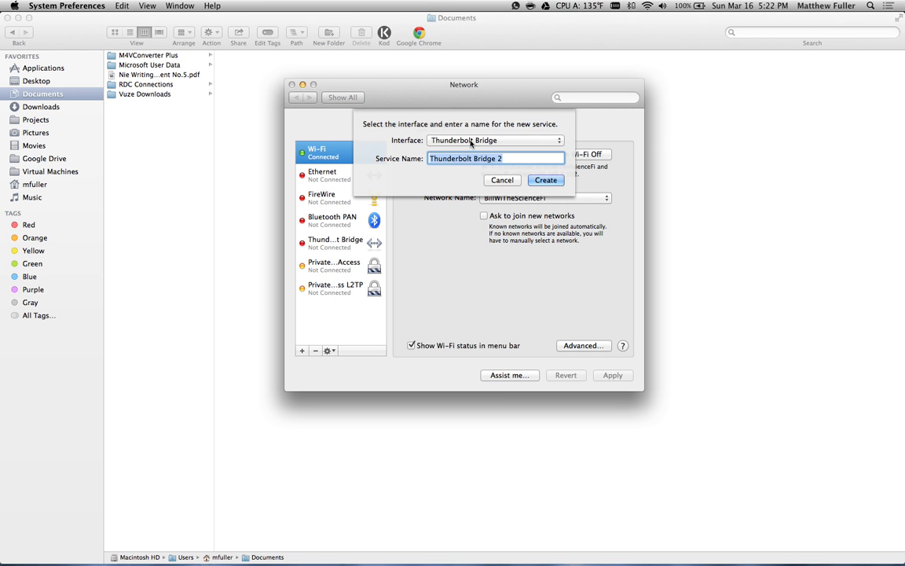
{"action": "left_click", "coordinate": [471, 142]}
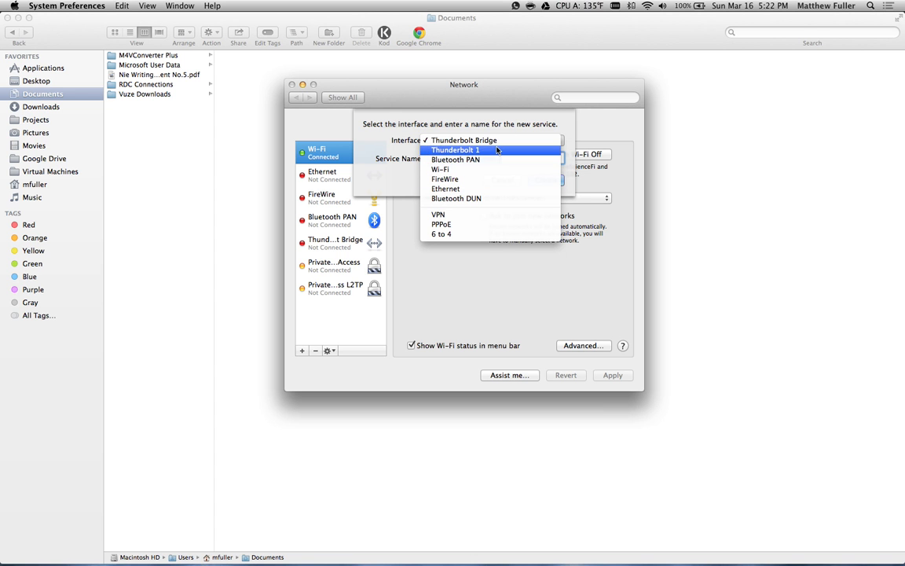
{"action": "left_click", "coordinate": [453, 215]}
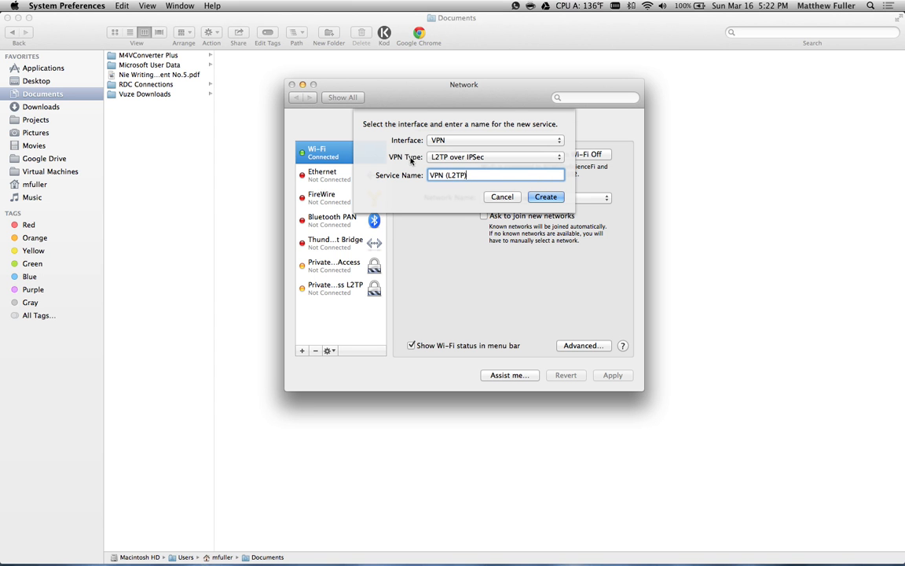
{"action": "left_click", "coordinate": [438, 160]}
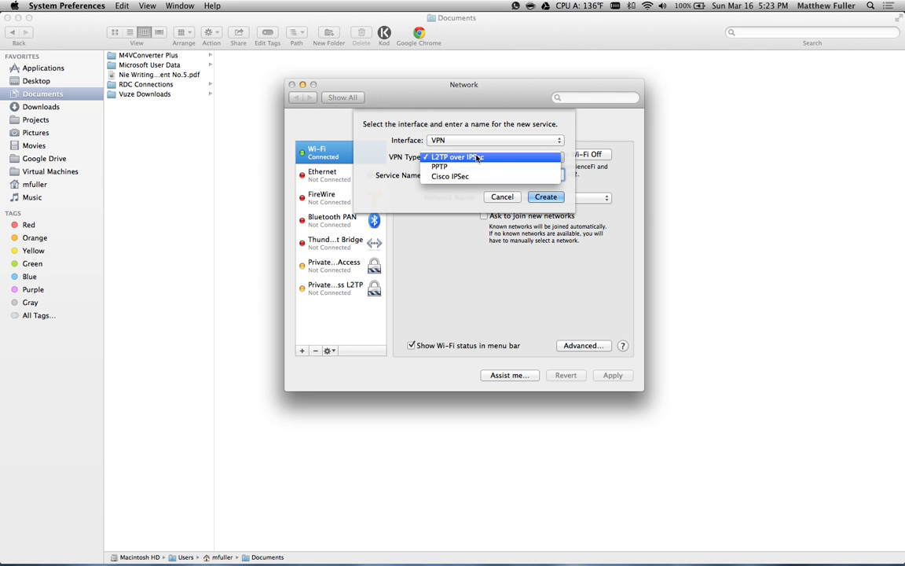
{"action": "left_click", "coordinate": [476, 158]}
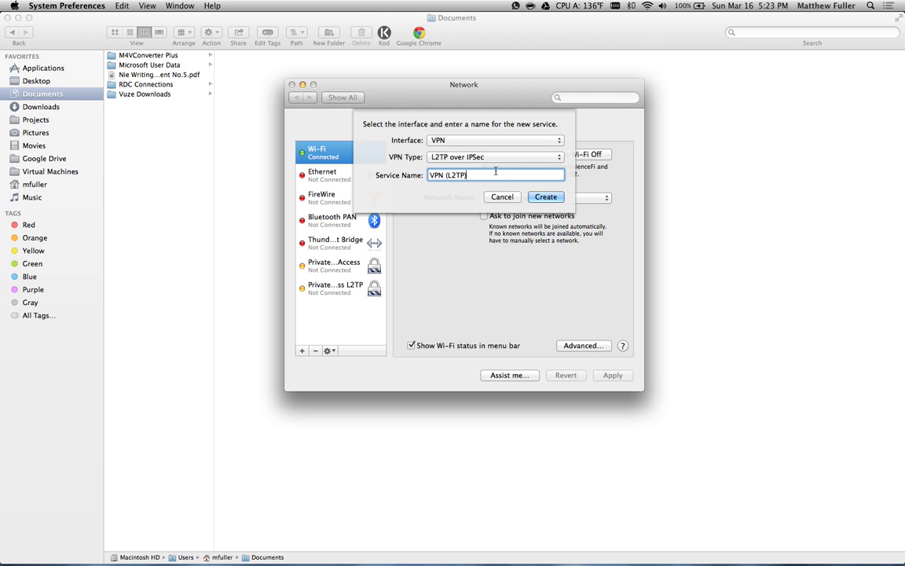
{"action": "triple_click", "coordinate": [495, 174]}
{"action": "type", "text": "VPN Test"}
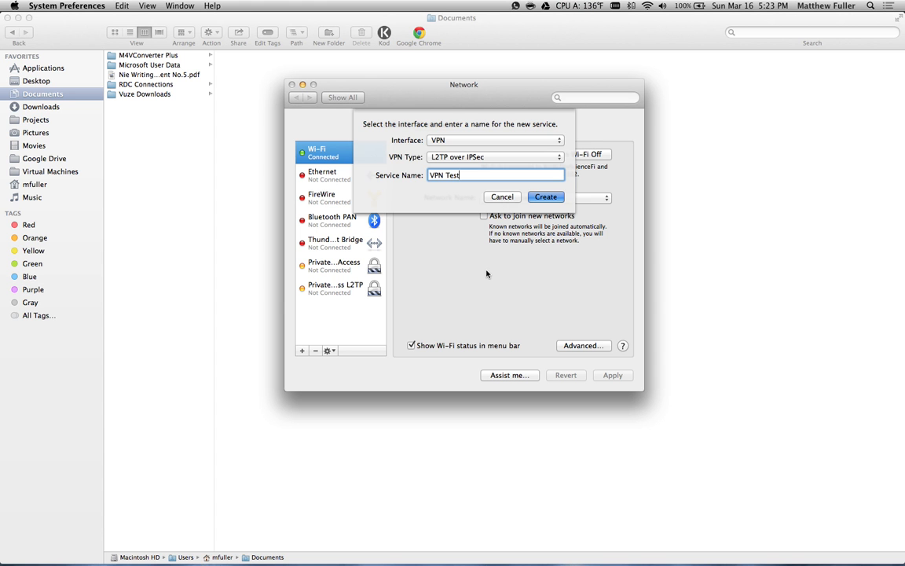
{"action": "key", "text": "Return"}
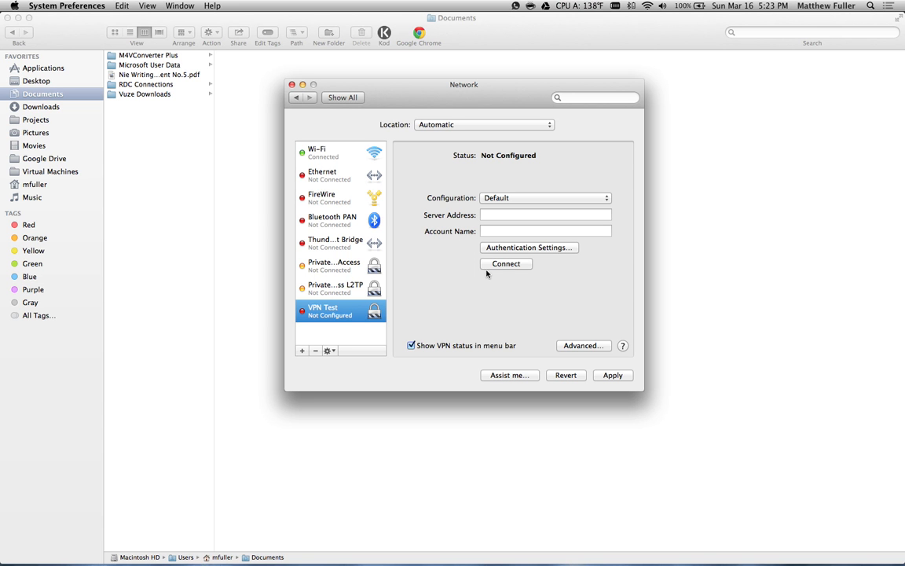
Set the VPN's server address to chicago.torguard.com and account name to "username", and open its authentication settings.
{"action": "left_click", "coordinate": [521, 214]}
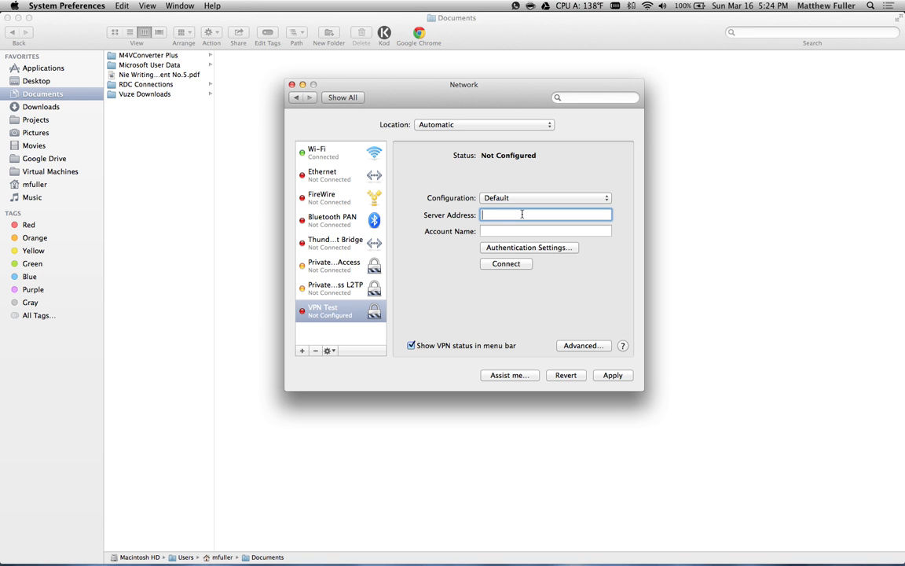
{"action": "type", "text": "torguard.com"}
{"action": "left_click", "coordinate": [481, 214]}
{"action": "type", "text": "chicago."}
{"action": "key", "text": "Tab"}
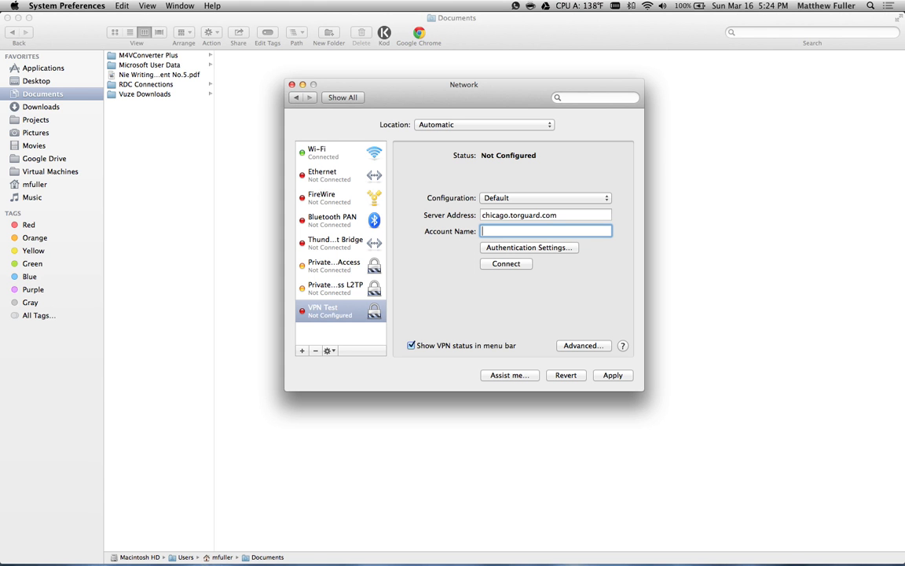
{"action": "type", "text": "username"}
{"action": "left_click", "coordinate": [527, 250]}
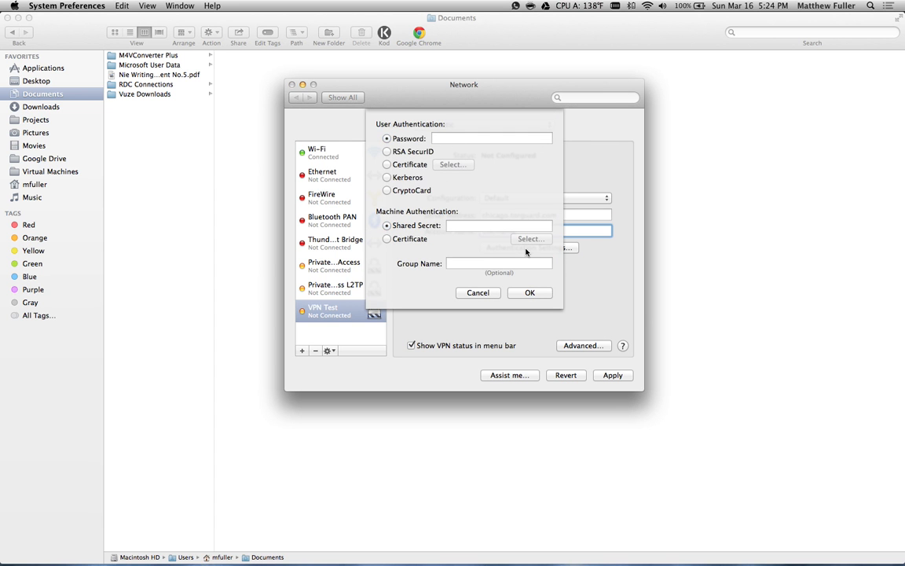
{"action": "left_click", "coordinate": [462, 227]}
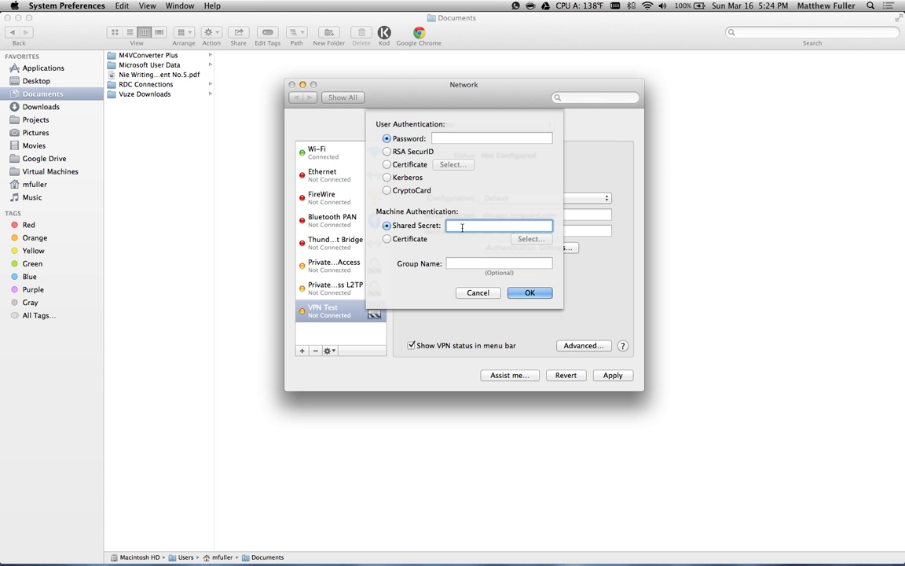
{"action": "type", "text": "•••••••"}
{"action": "key", "text": "super+BackSpace"}
Enter the account password and the machine authentication shared secret for the VPN, and accept the authentication settings.
{"action": "key", "text": "shift+Tab"}
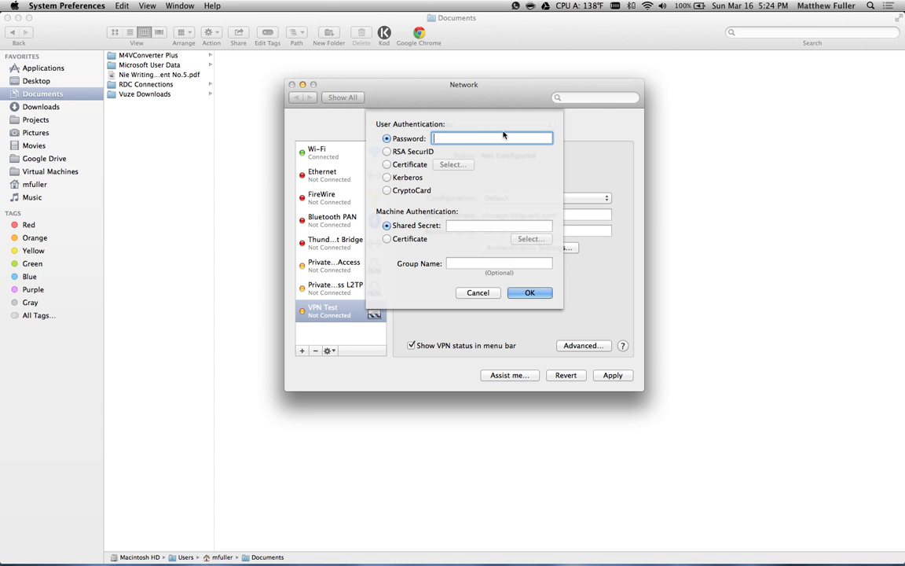
{"action": "type", "text": "••••••••"}
{"action": "key", "text": "Tab"}
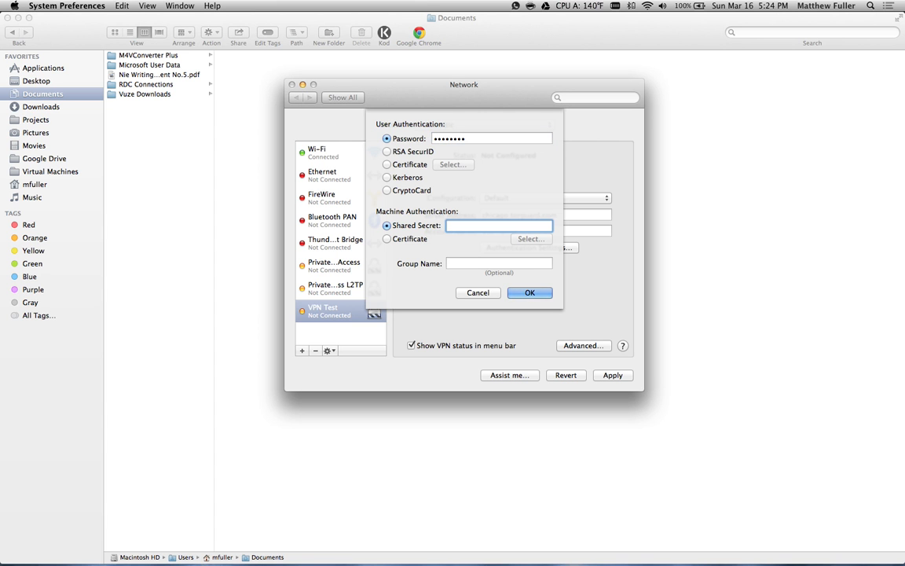
{"action": "type", "text": "•••••••"}
{"action": "left_click", "coordinate": [523, 293]}
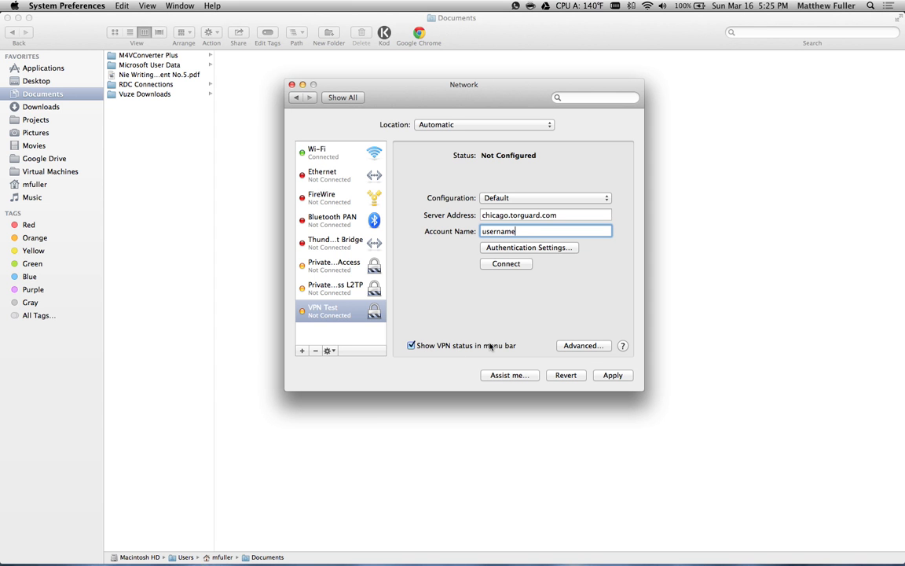
View the connections offered by the VPN status menu and remove the VPN Test service from the network services.
{"action": "left_click", "coordinate": [614, 5]}
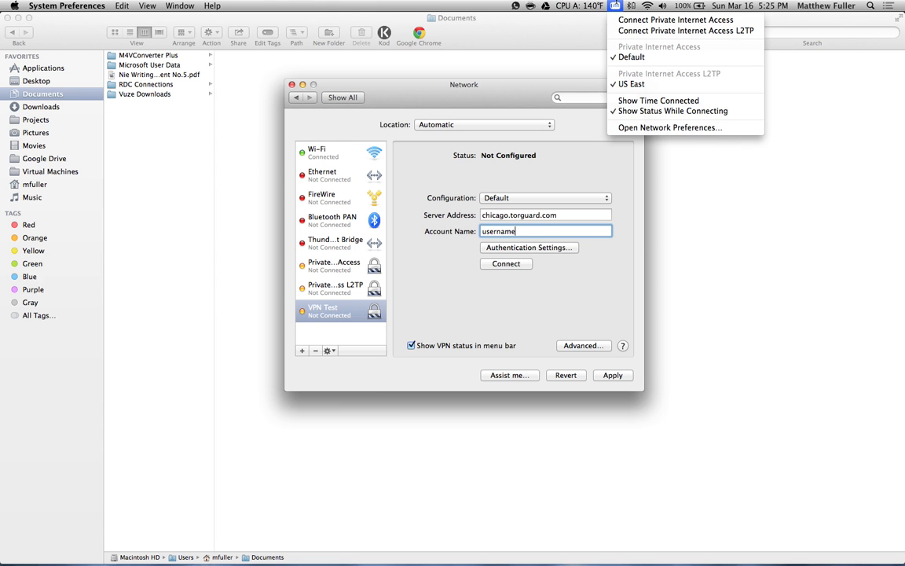
{"action": "left_click", "coordinate": [676, 20]}
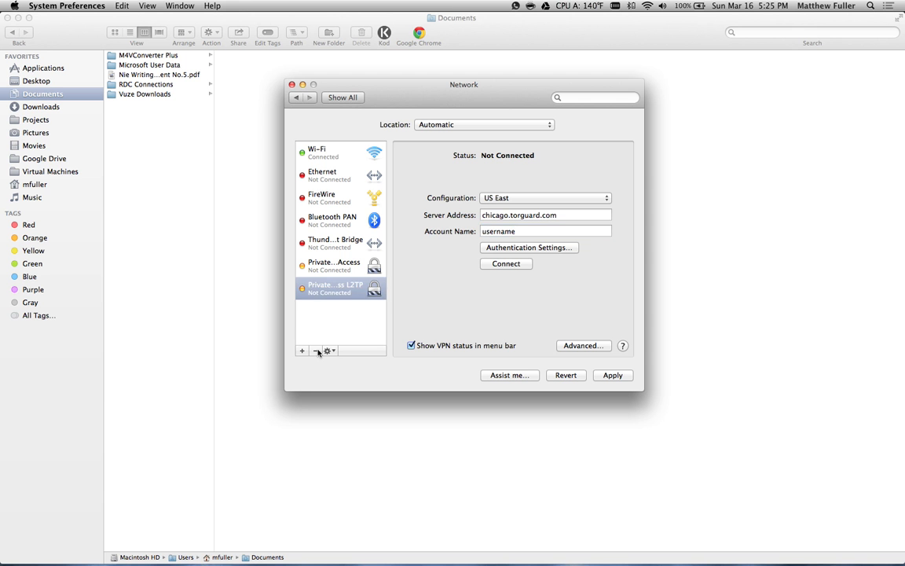
{"action": "left_click", "coordinate": [337, 320]}
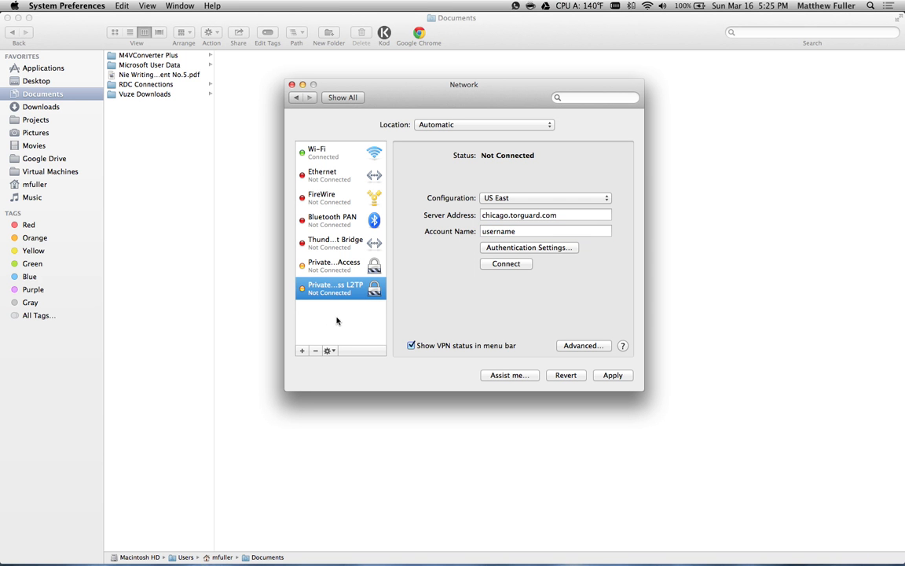
Switch back to the Documents window in Finder.
{"action": "key", "text": "super+Tab"}
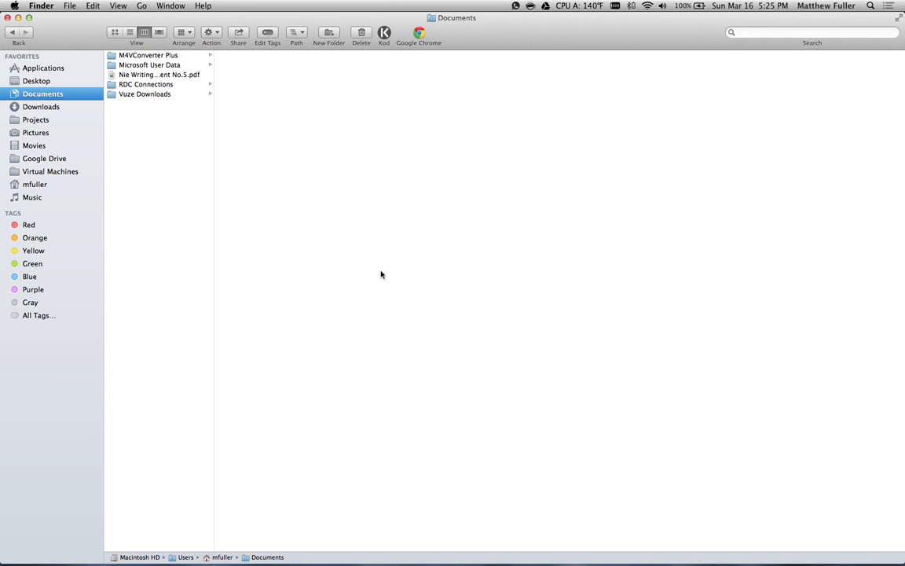
{"action": "key", "text": "ctrl+Up"}
{"action": "key", "text": "ctrl+Up"}
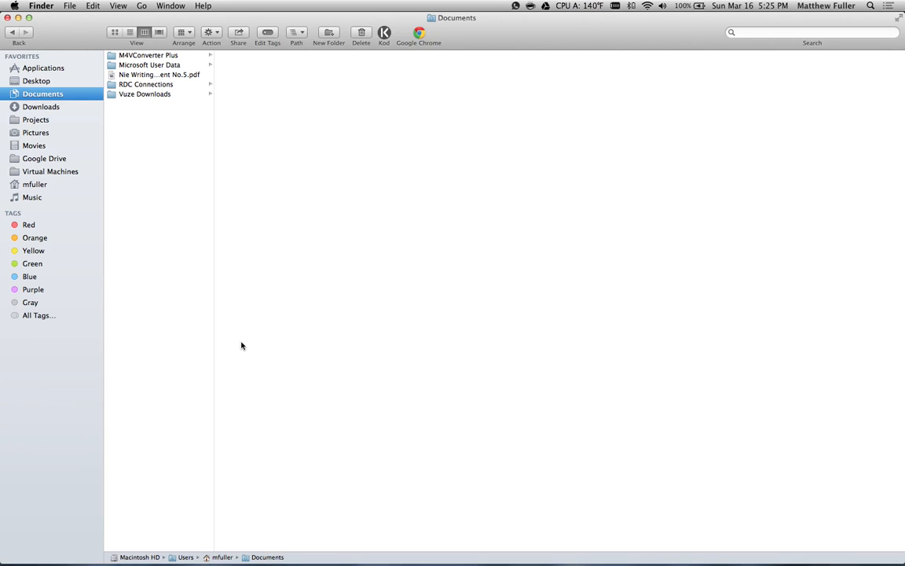